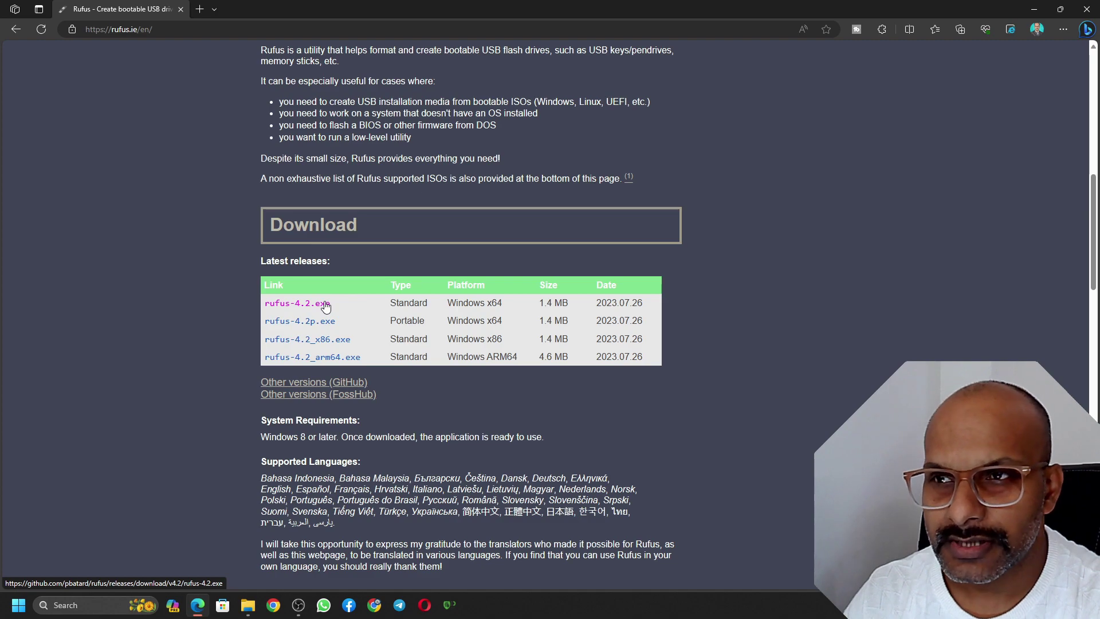
Step: Download the standard Windows x64 release rufus-4.2.exe from the latest releases table
left_click_drag(447, 303, 502, 303)
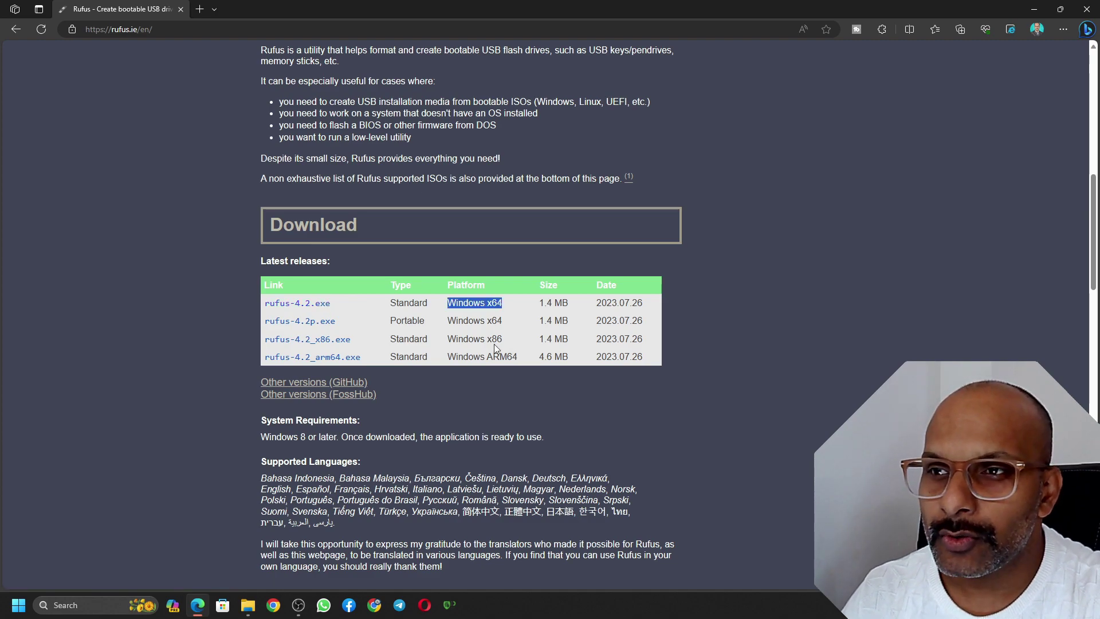
left_click_drag(506, 342, 473, 340)
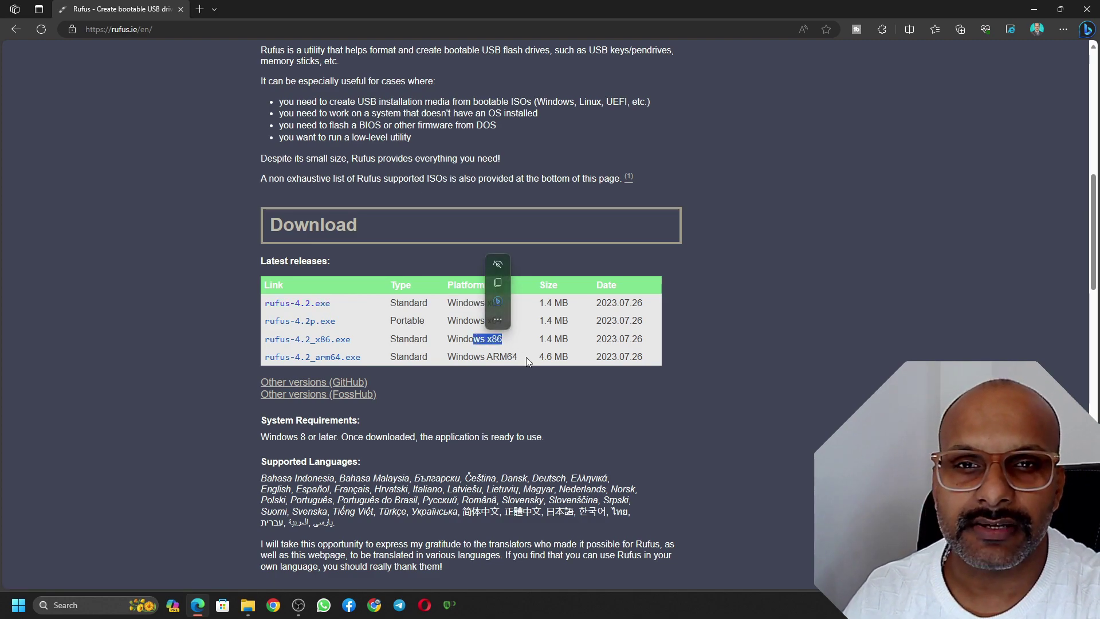
left_click(789, 329)
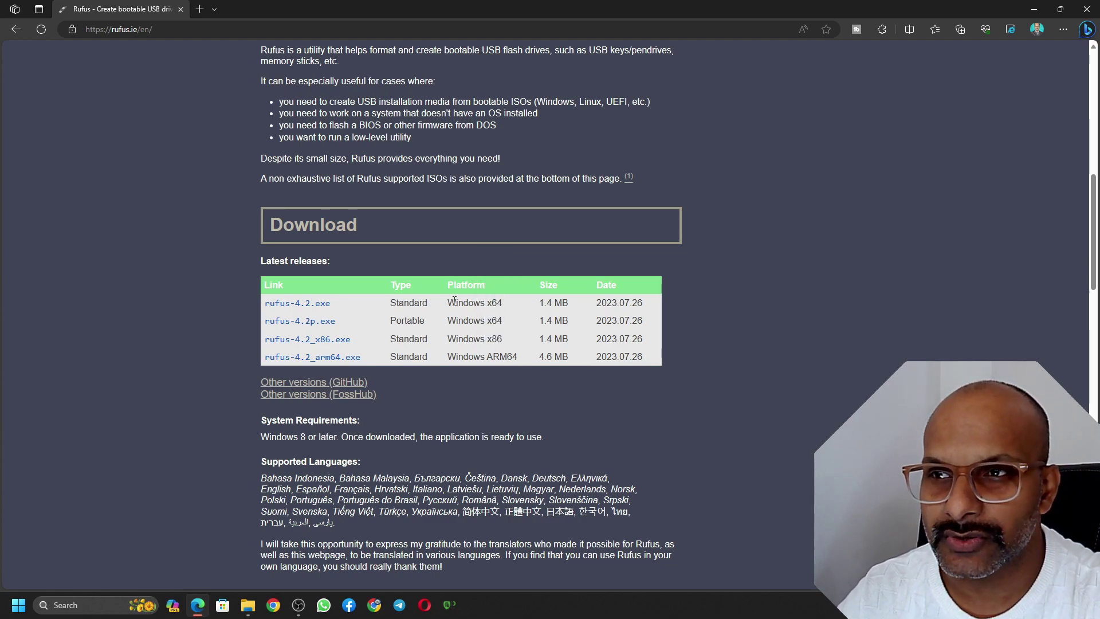
left_click(303, 303)
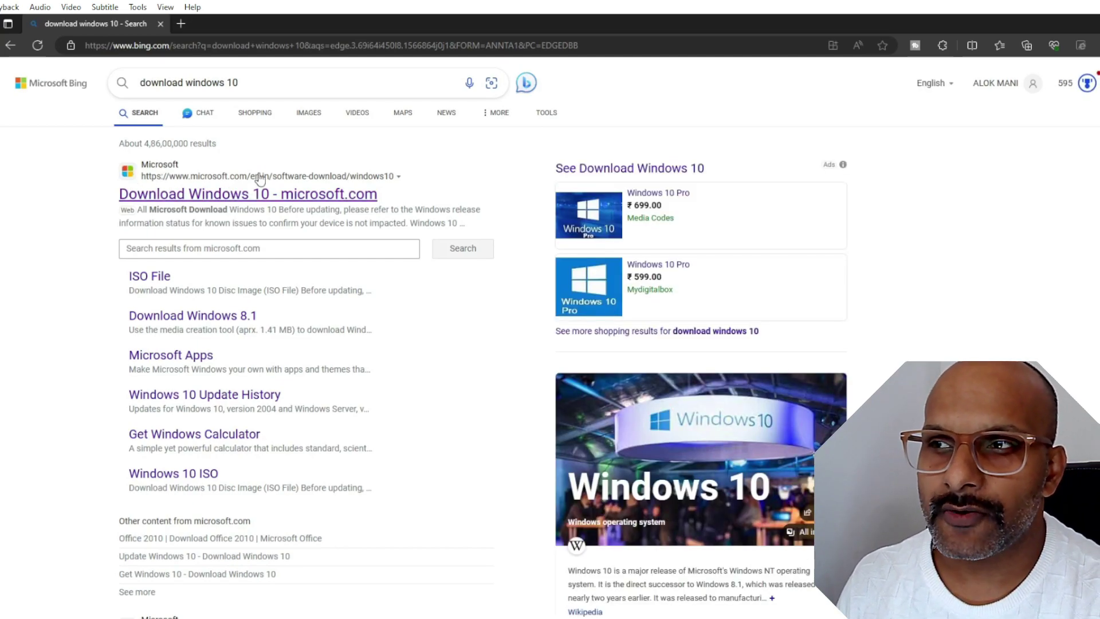
Step: Download the Windows 10 media creation tool from Microsoft's download page and run it
left_click(249, 195)
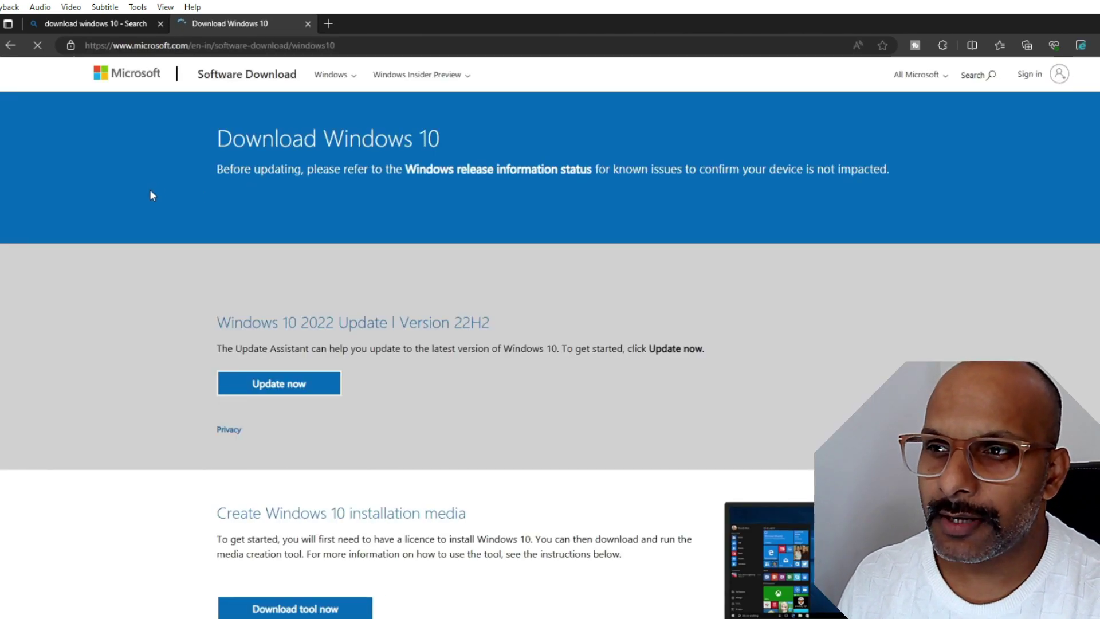
scroll(526, 449, "down", 3)
left_click(334, 448)
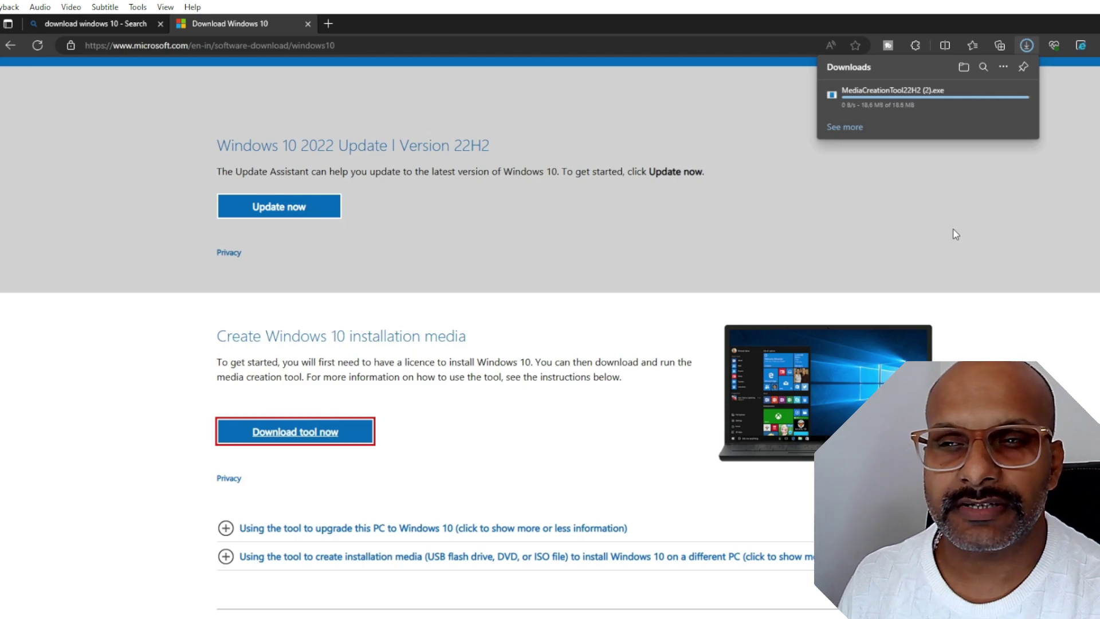
left_click(899, 97)
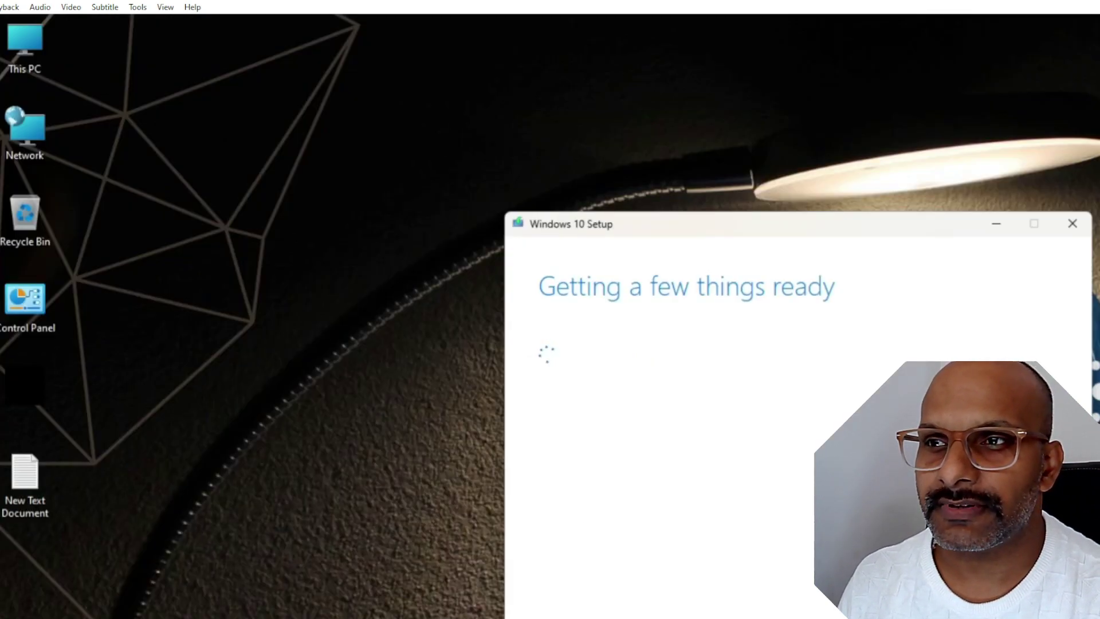
Step: Proceed through Windows 10 Setup, choosing to create installation media for another PC as an ISO file
left_click_drag(663, 227, 265, 76)
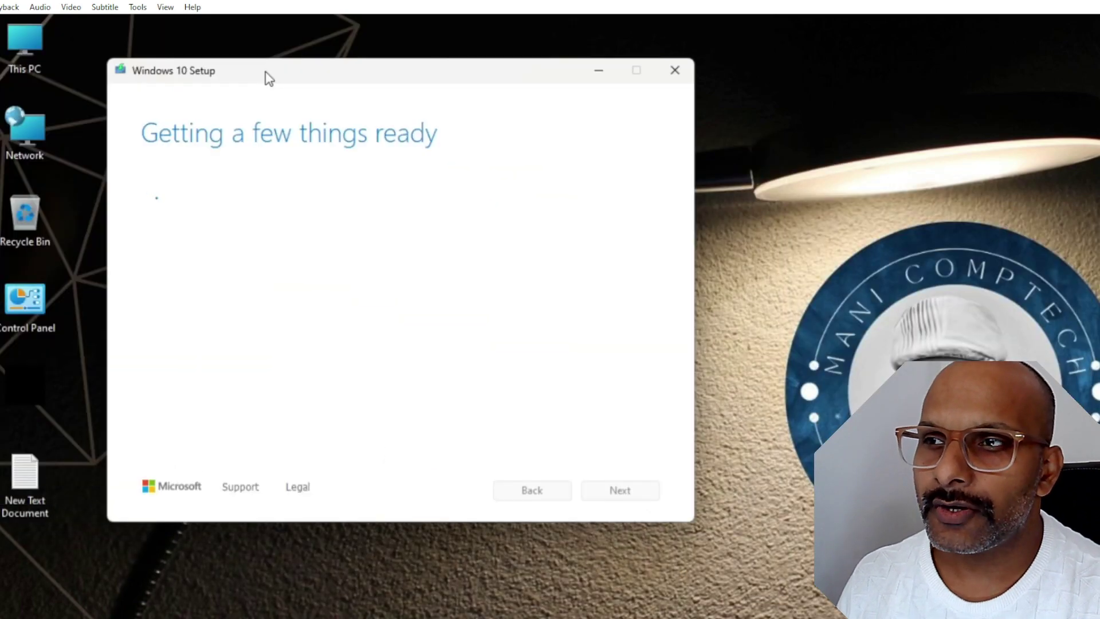
left_click(621, 496)
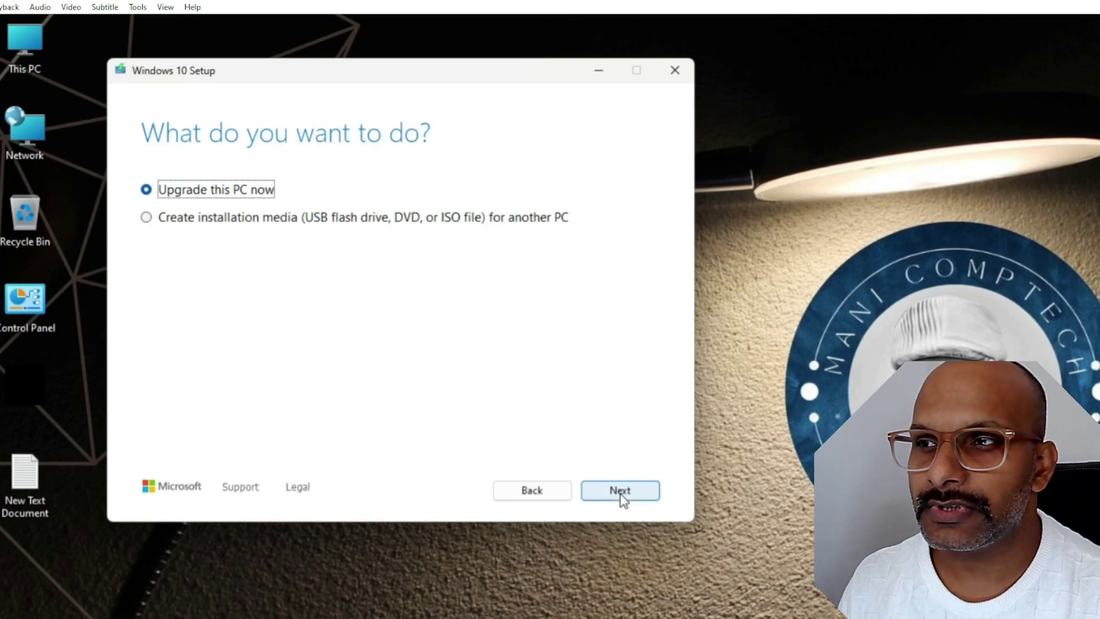
left_click(438, 221)
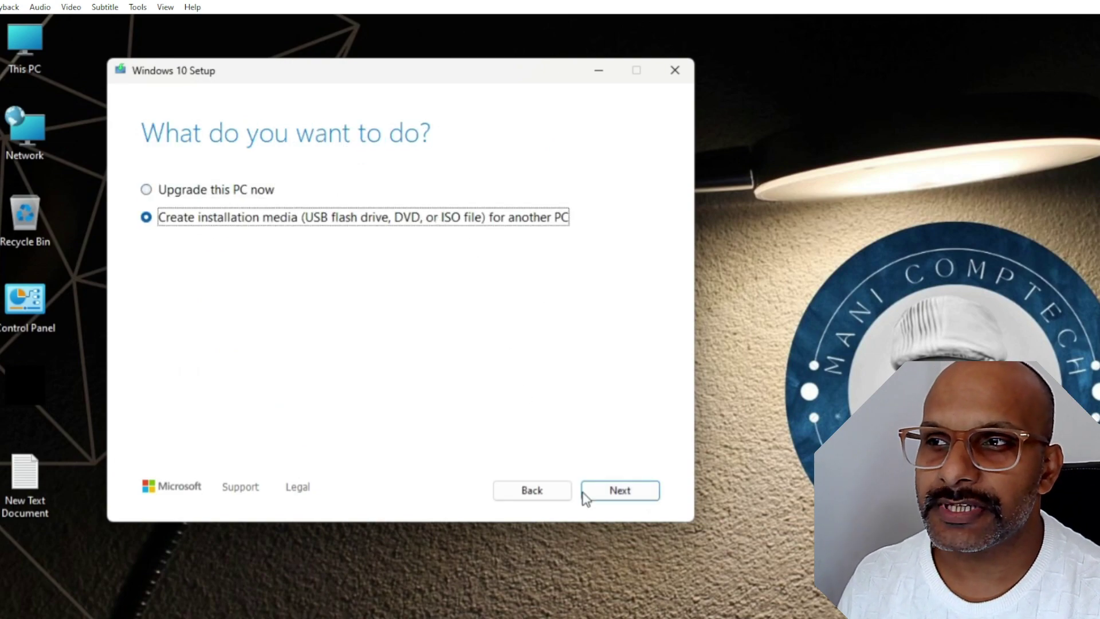
left_click(619, 490)
left_click(619, 490)
left_click(189, 251)
left_click(619, 491)
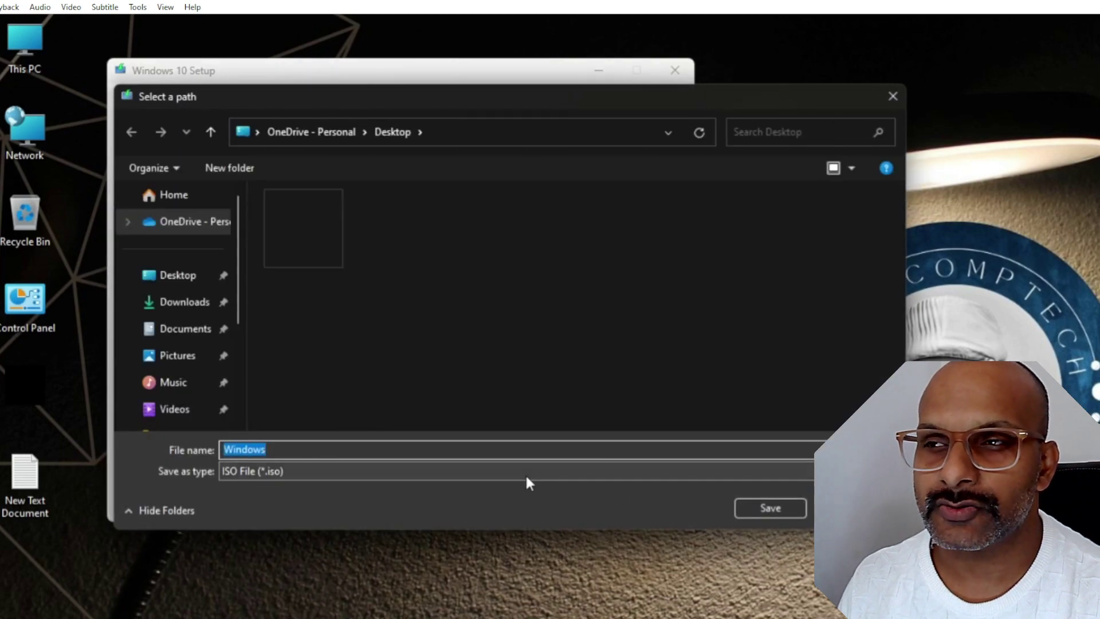
Step: Save the ISO to the Desktop as Windows-10 and finish the setup wizard
left_click(365, 448)
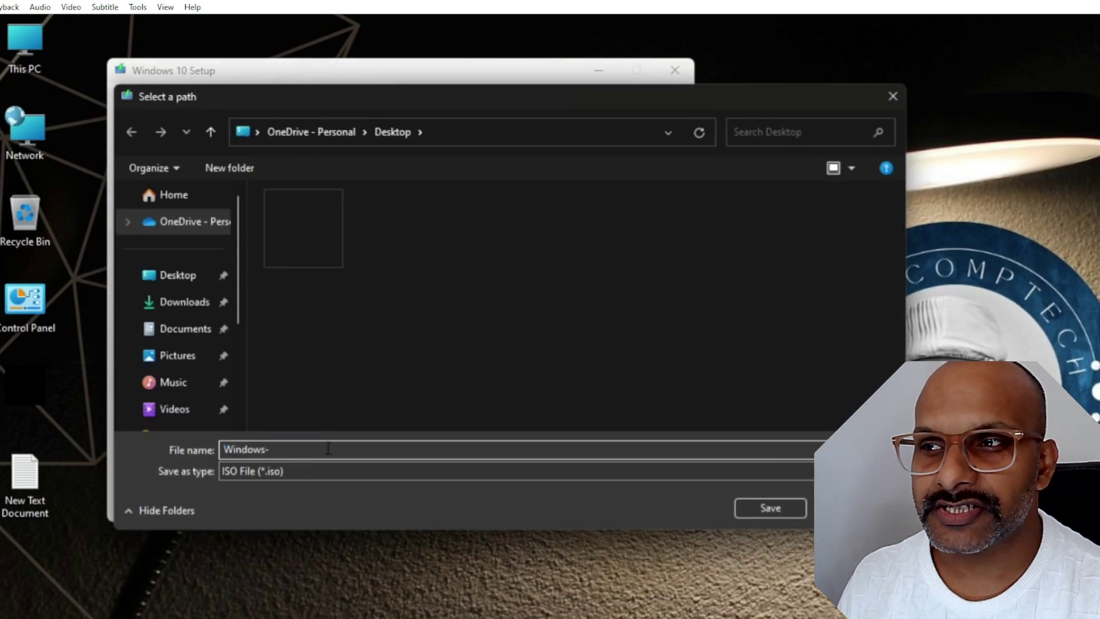
type("-10")
left_click(762, 508)
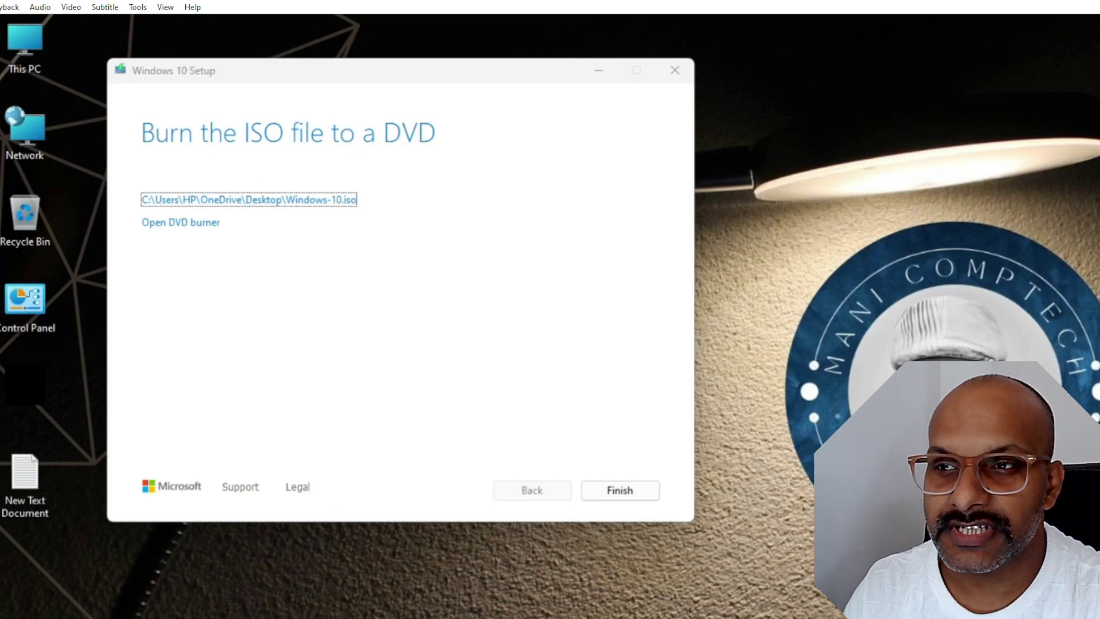
left_click(630, 492)
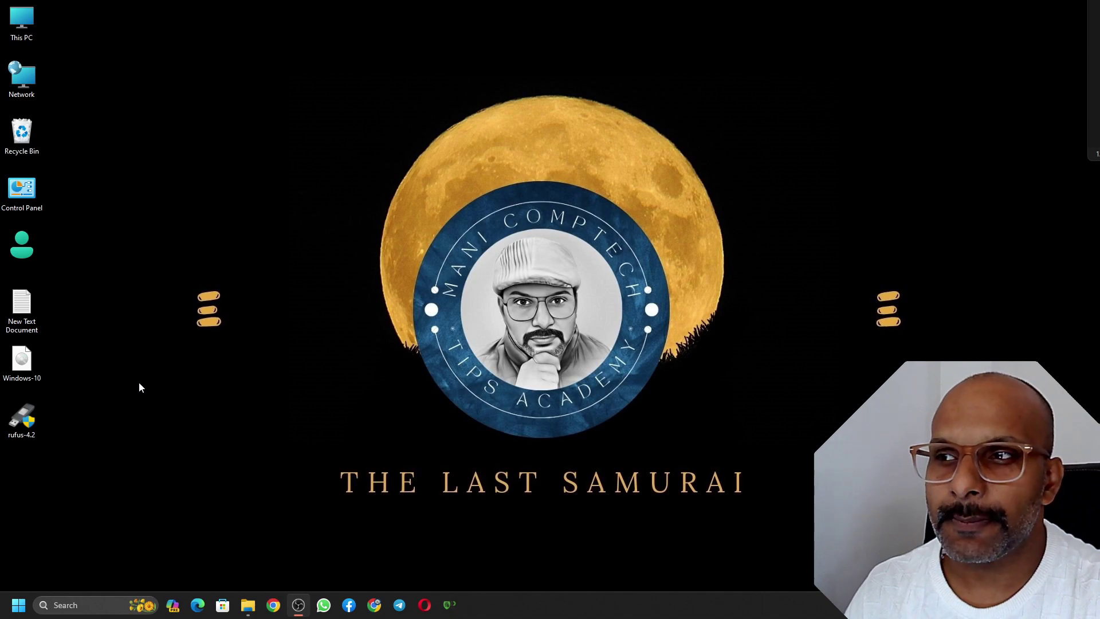
Step: Launch rufus-4.2 from the desktop
left_click(37, 367)
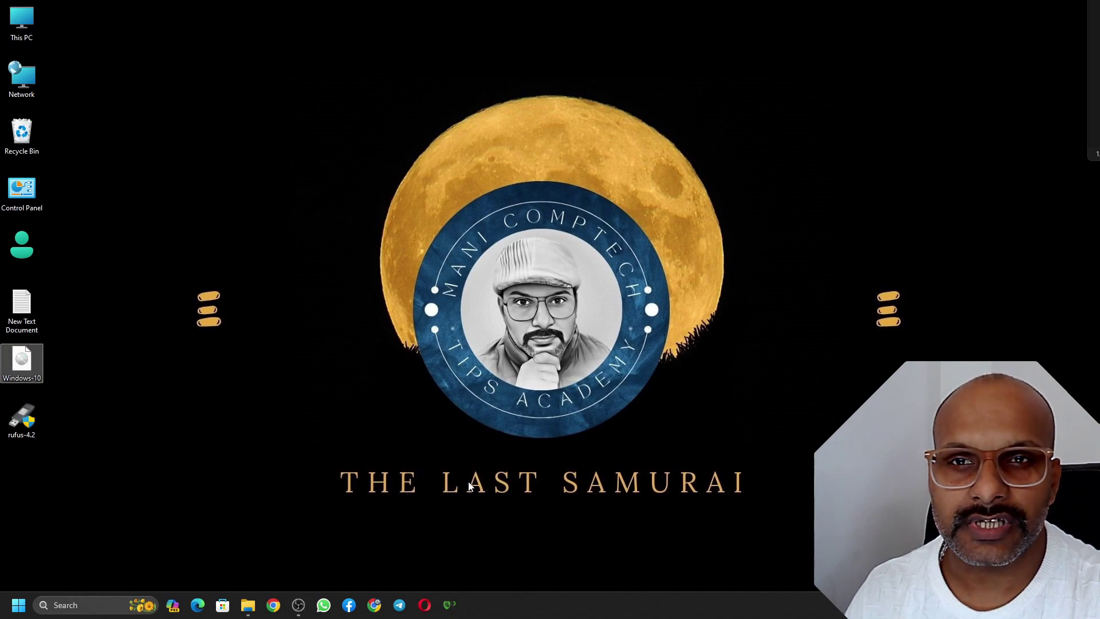
left_click(26, 414)
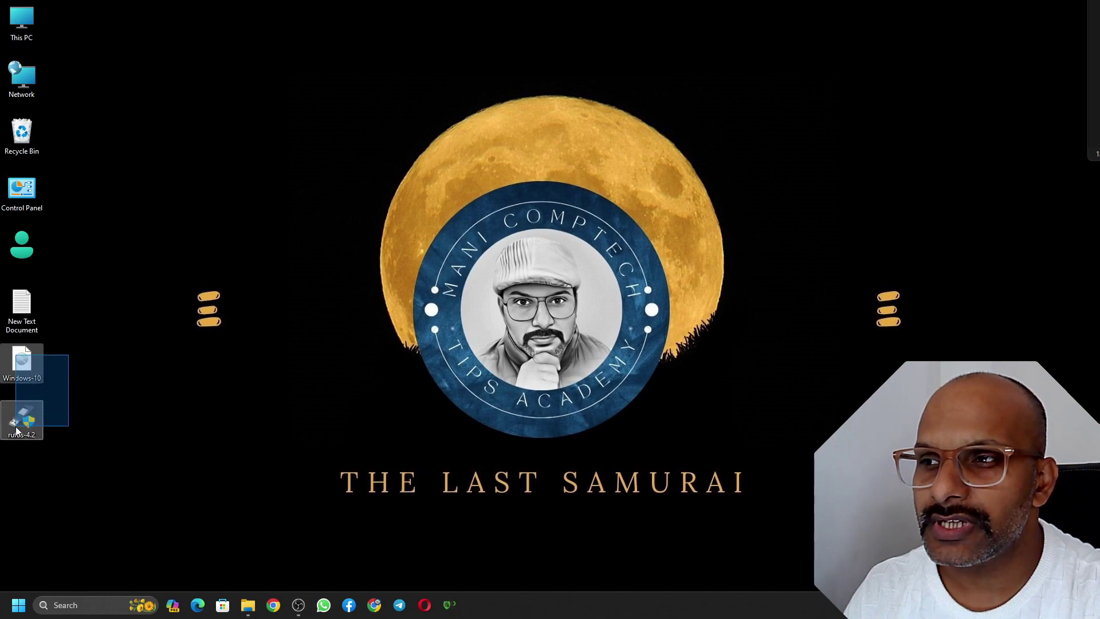
left_click(20, 418)
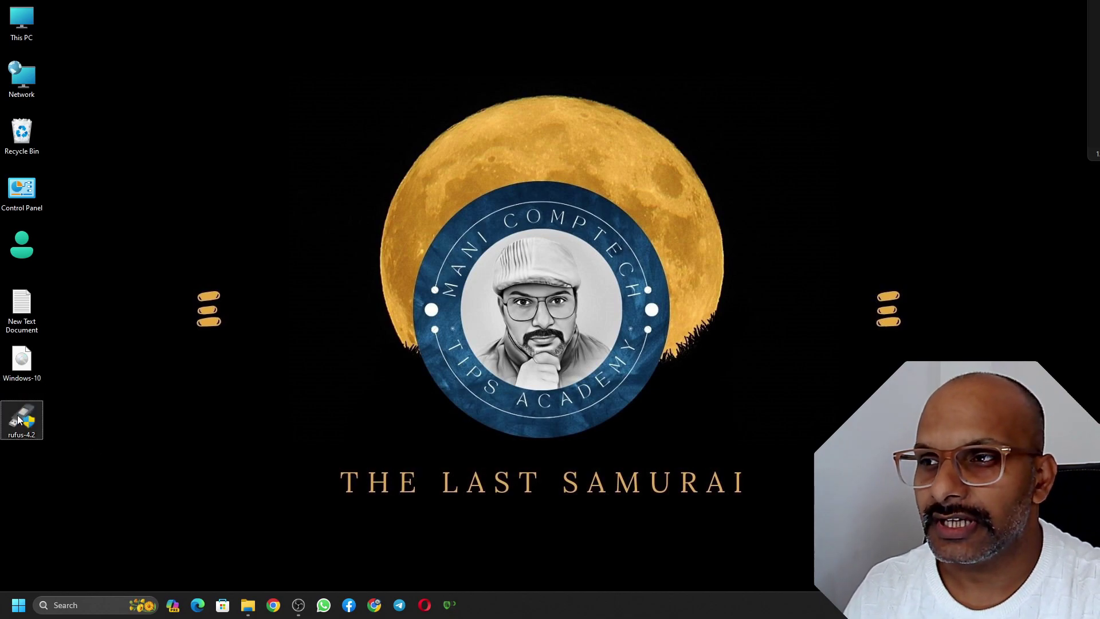
right_click(18, 419)
left_click(64, 256)
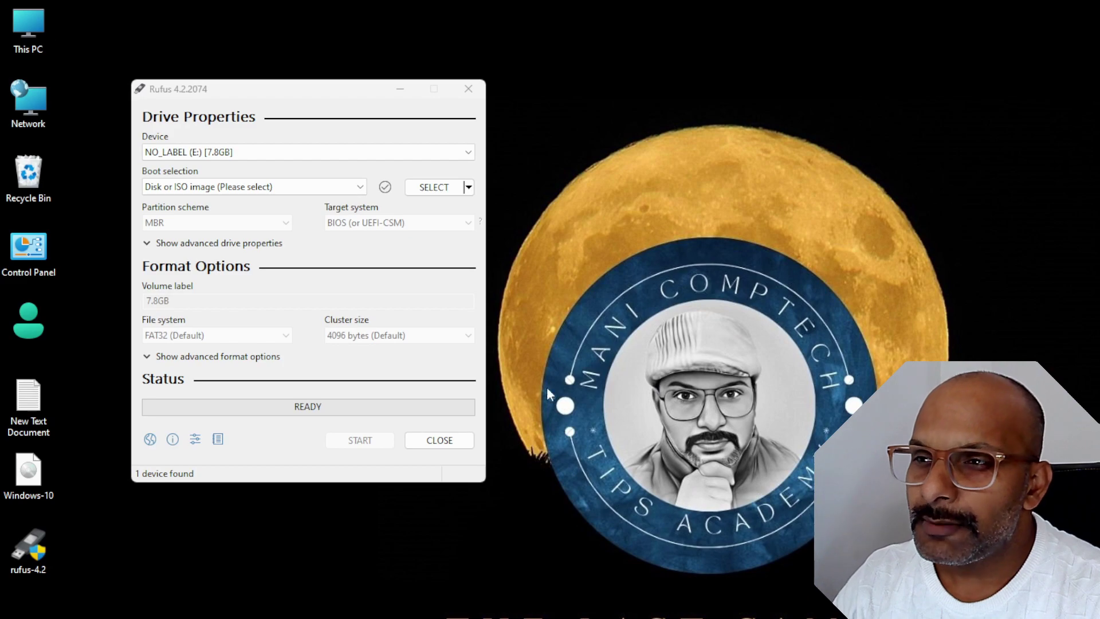
Step: Select the NO_LABEL (E:) USB drive as the device and Disk or ISO image as the boot selection
left_click_drag(264, 98, 277, 97)
left_click(264, 155)
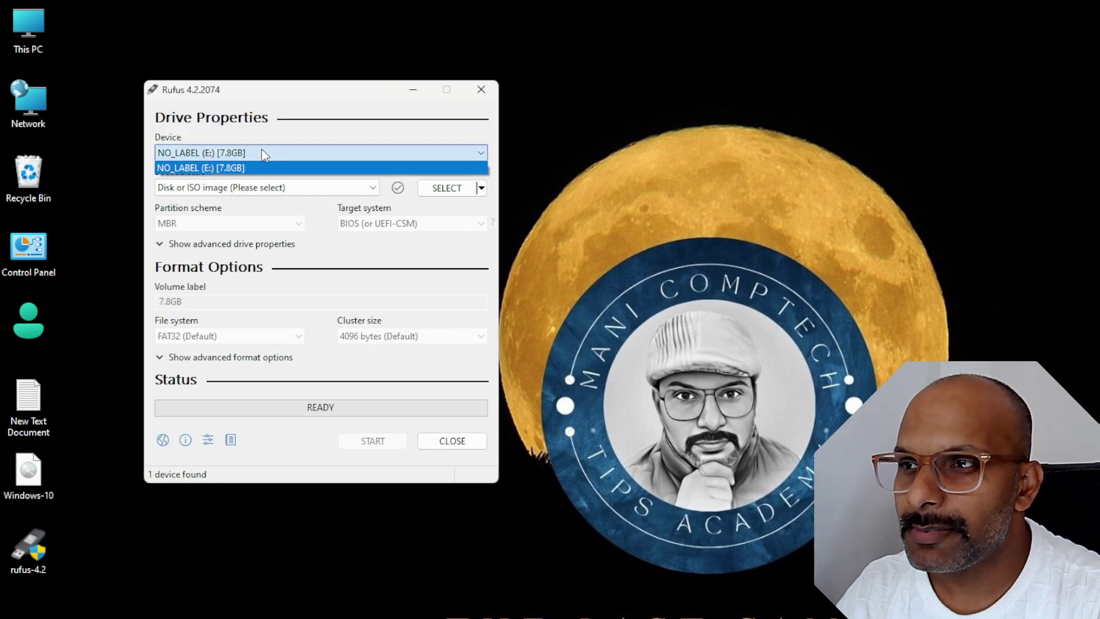
left_click(256, 178)
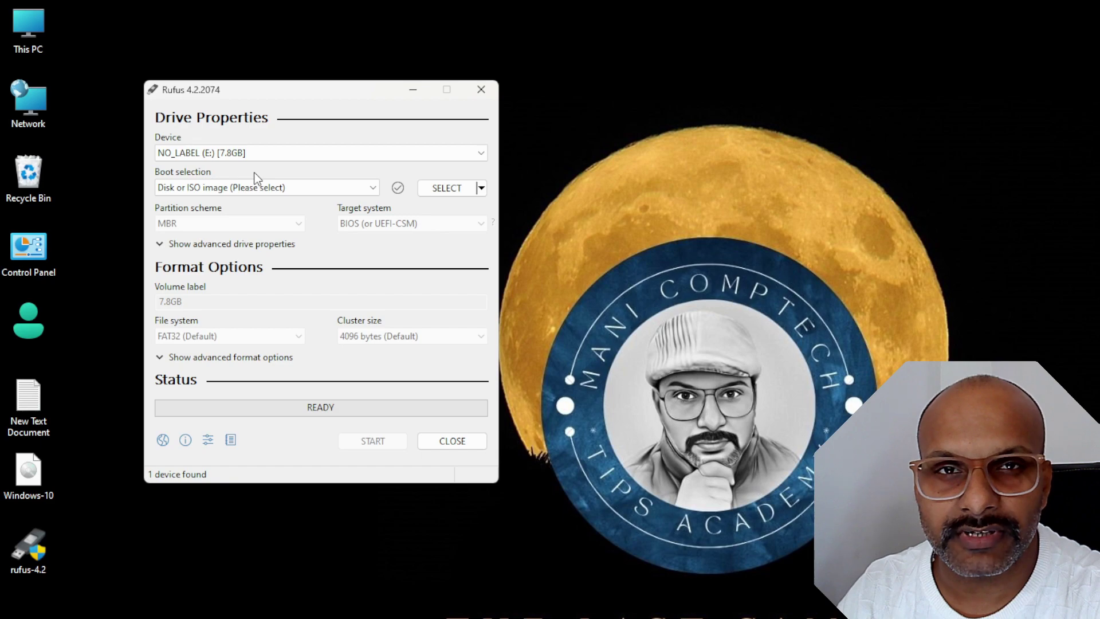
left_click(252, 187)
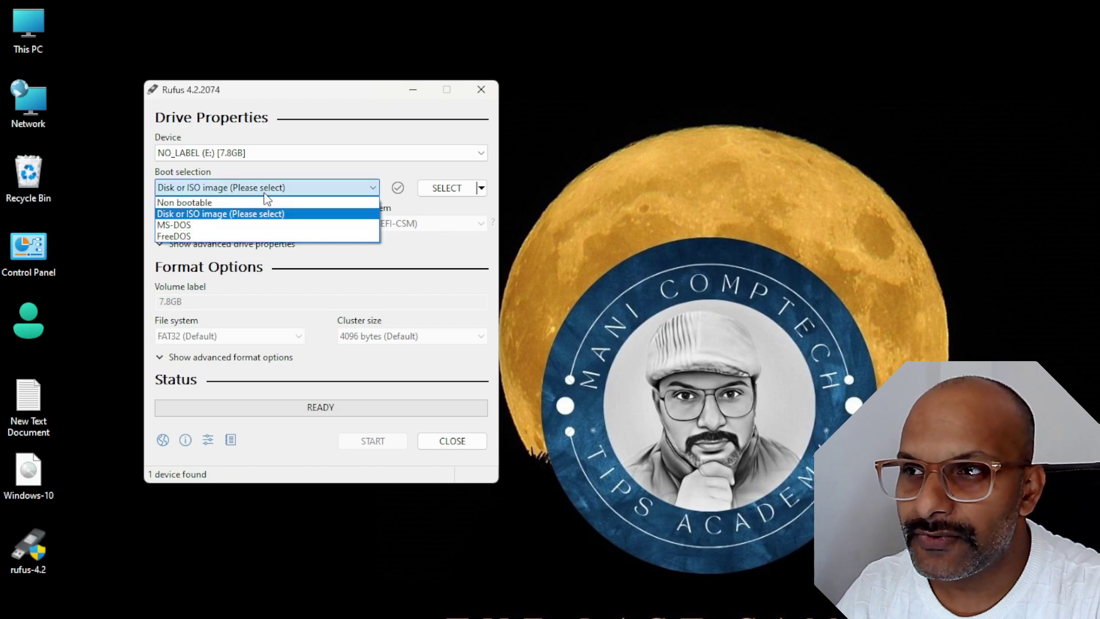
left_click(230, 219)
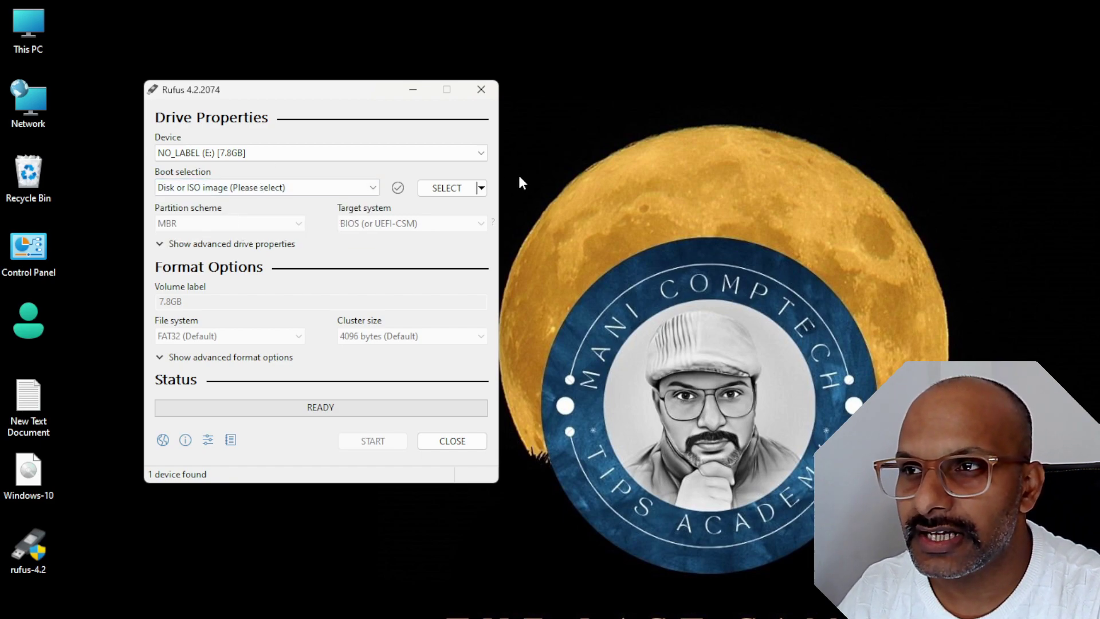
Step: Load the Windows-10 ISO from the Desktop as the boot image
left_click(448, 189)
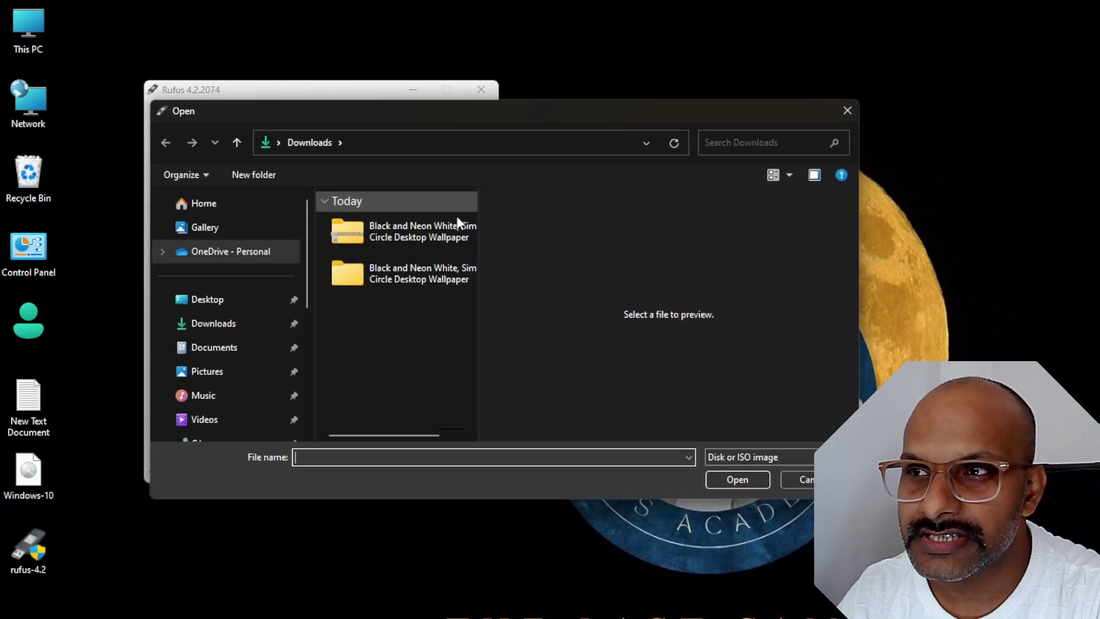
left_click(189, 299)
left_click(361, 336)
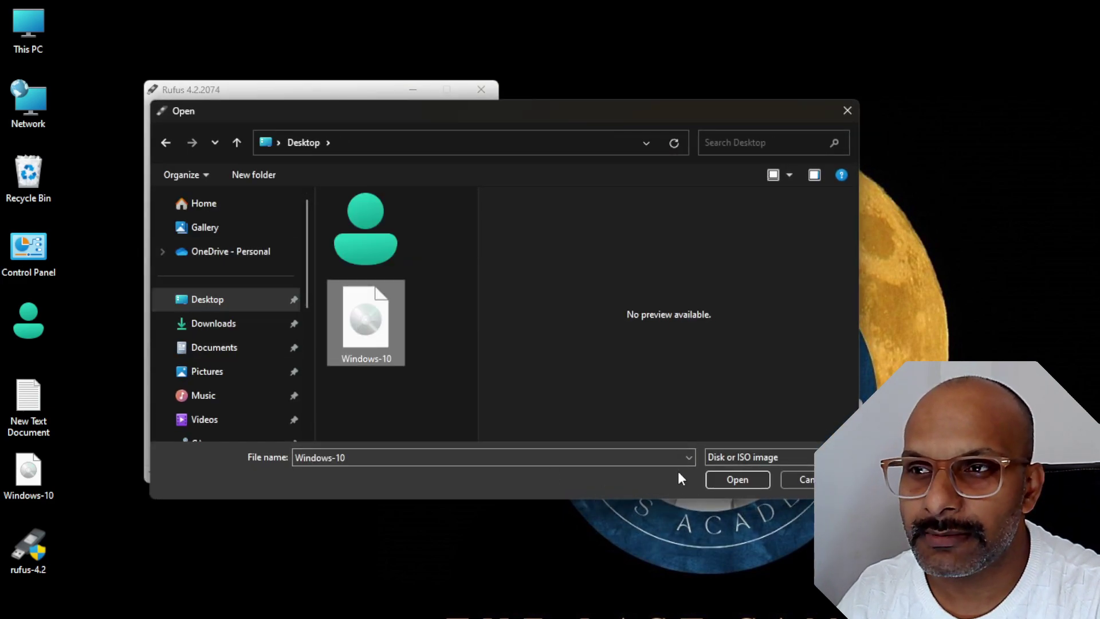
left_click(745, 480)
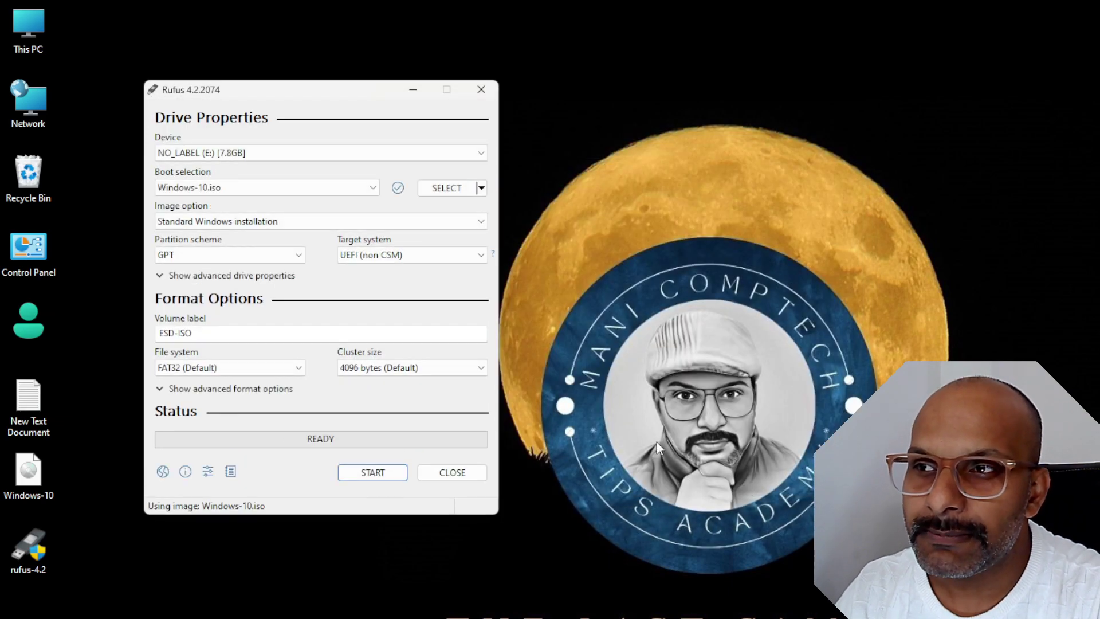
Step: Check the available choices for image option, partition scheme and target system
left_click(289, 227)
left_click(245, 257)
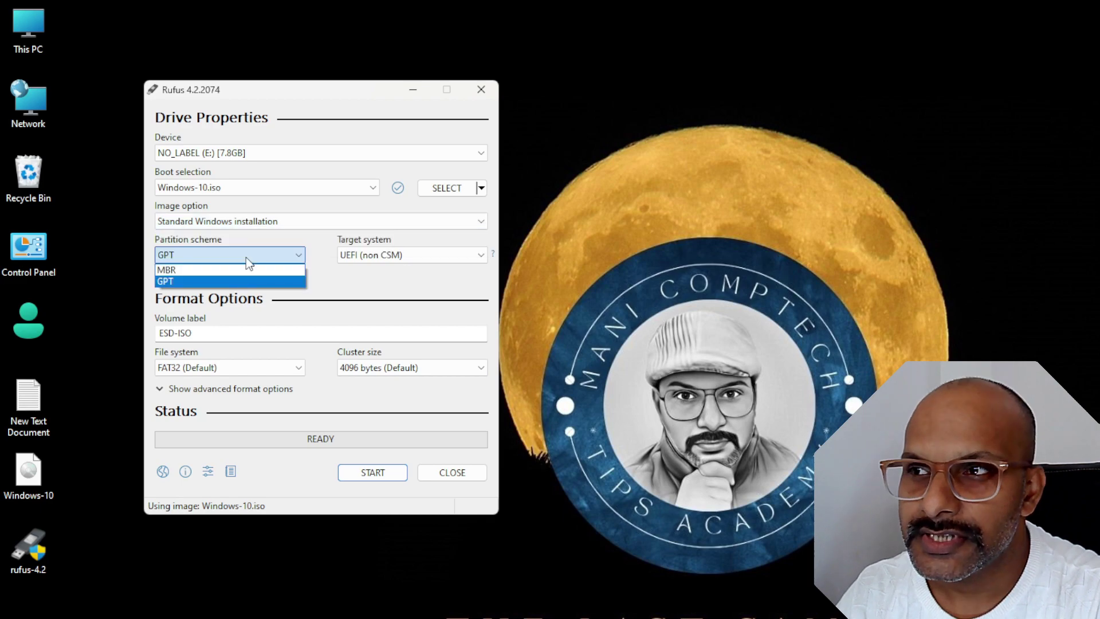
left_click(260, 256)
left_click(376, 260)
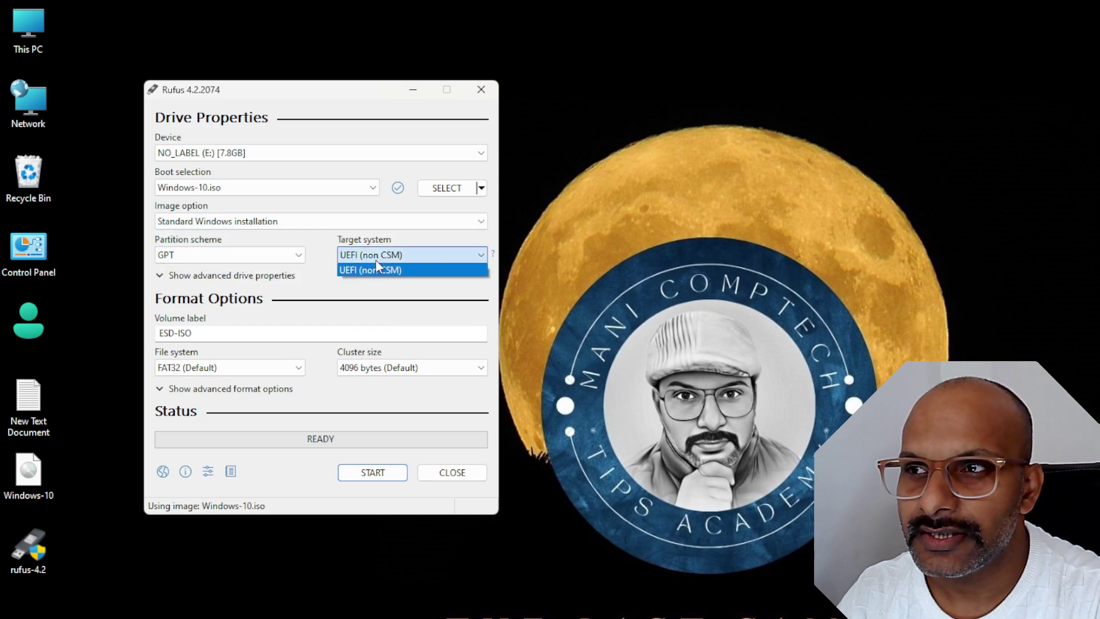
left_click(376, 259)
Step: Set the partition scheme to MBR
left_click(278, 257)
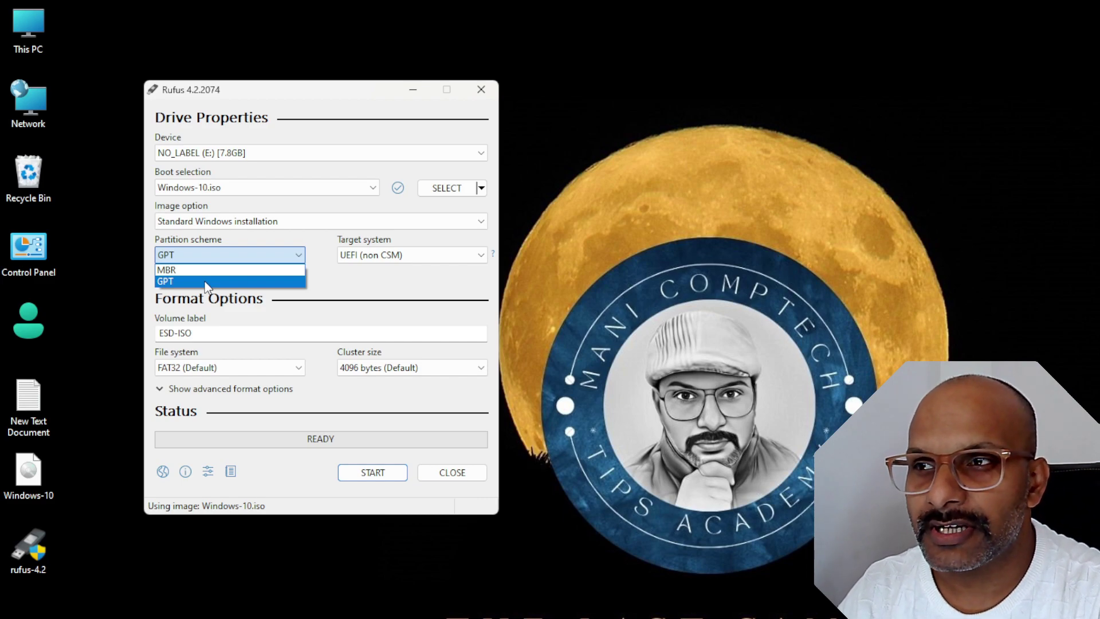
left_click(205, 282)
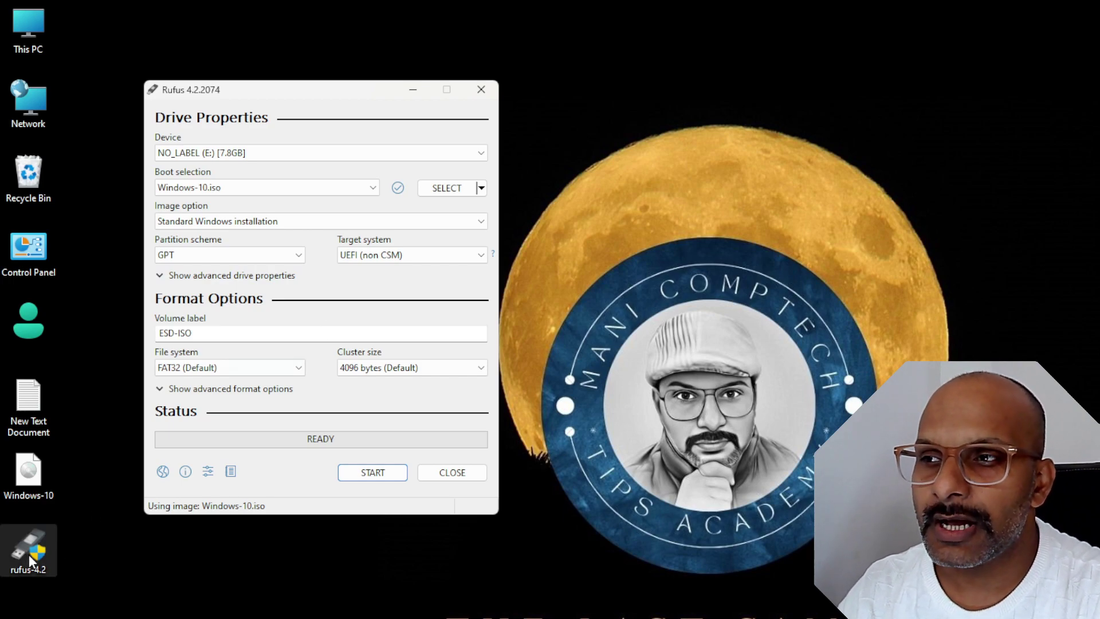
left_click(215, 259)
left_click(198, 270)
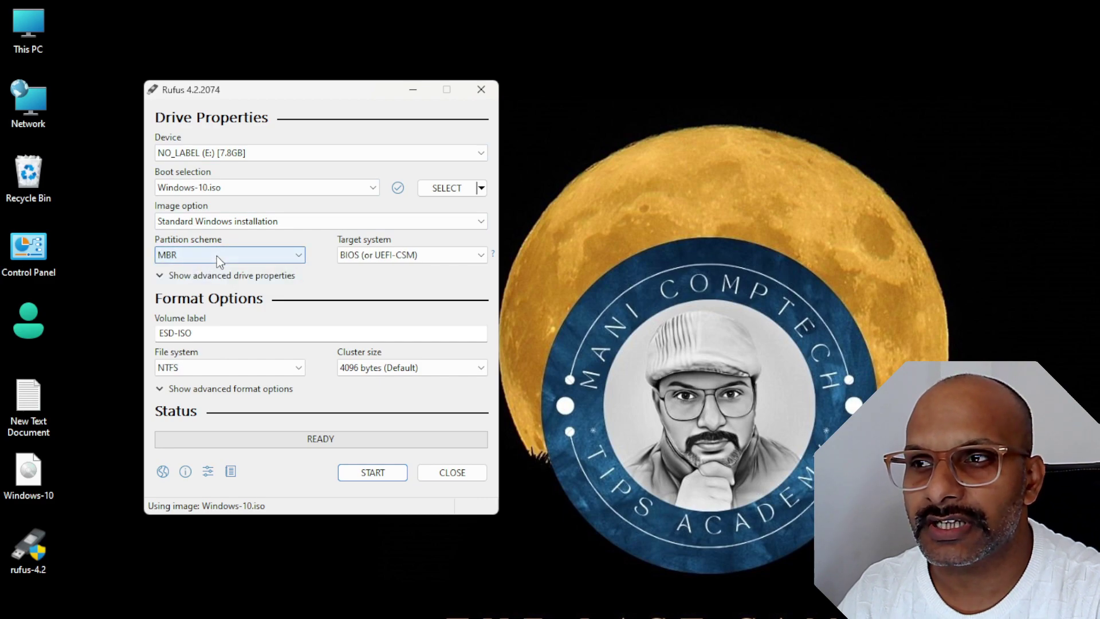
Step: Review the volume label and the available file system and cluster size choices
left_click(275, 333)
left_click_drag(220, 334, 158, 333)
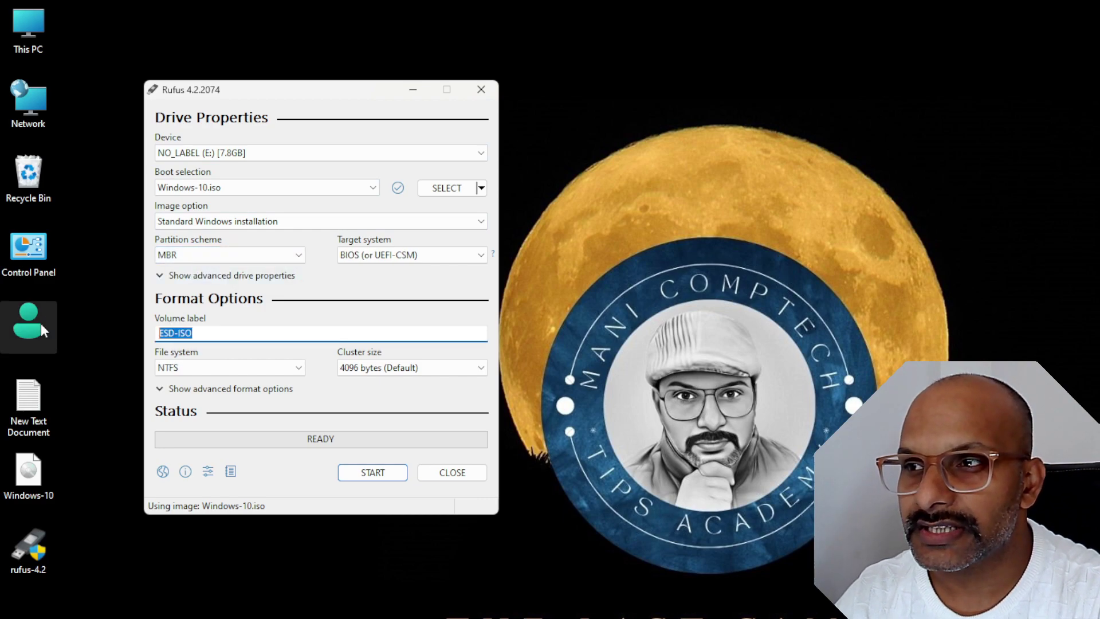
left_click(541, 356)
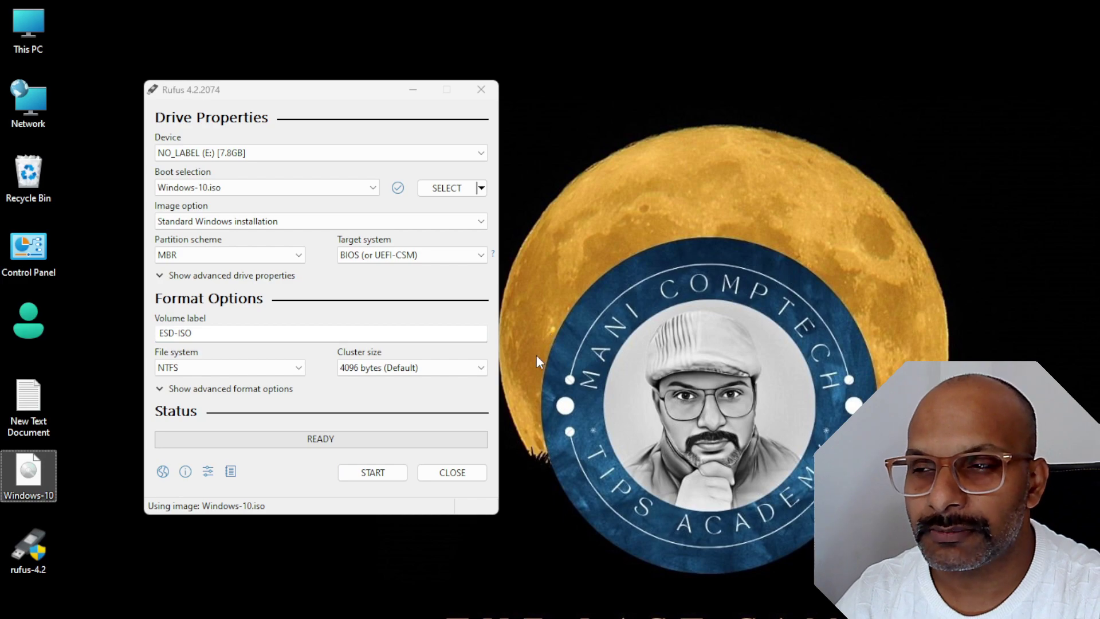
left_click(253, 371)
left_click(253, 370)
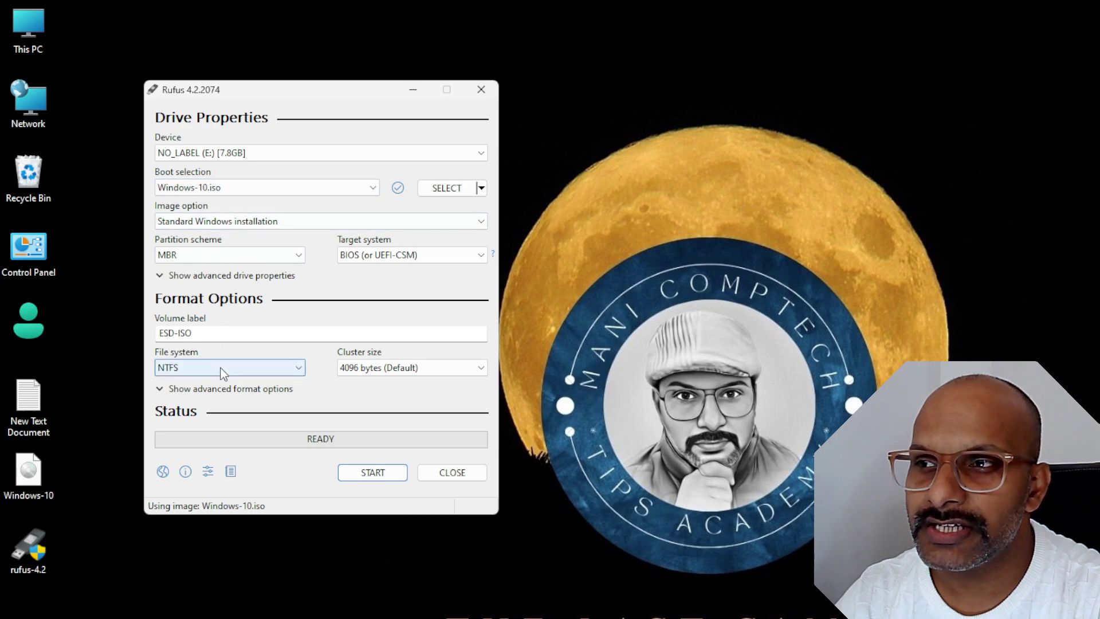
left_click(223, 370)
left_click(224, 370)
left_click(427, 370)
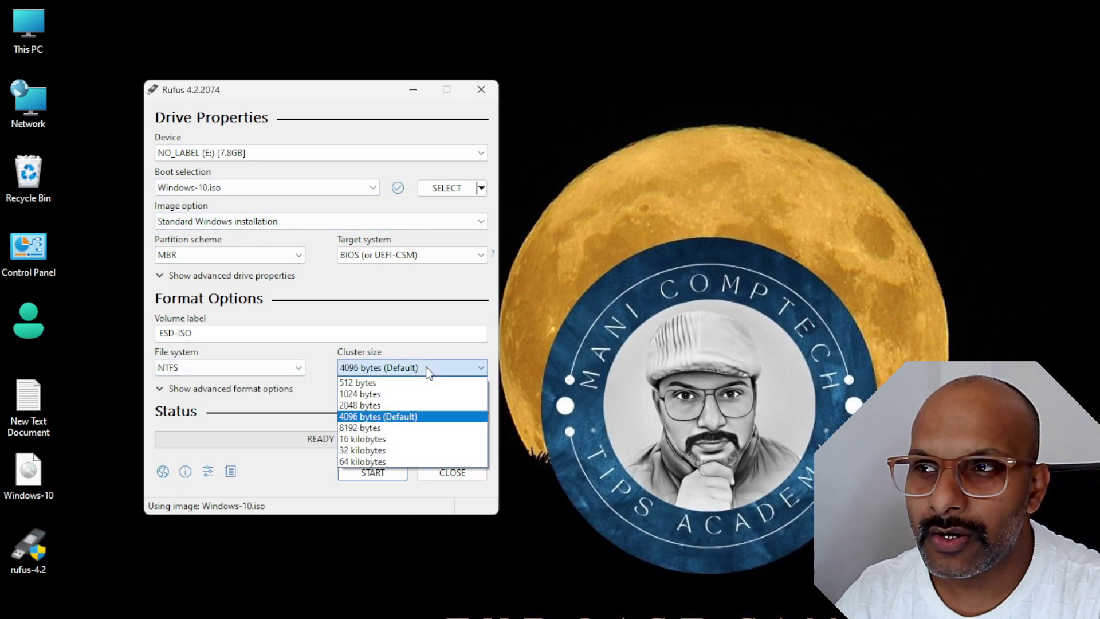
left_click(427, 370)
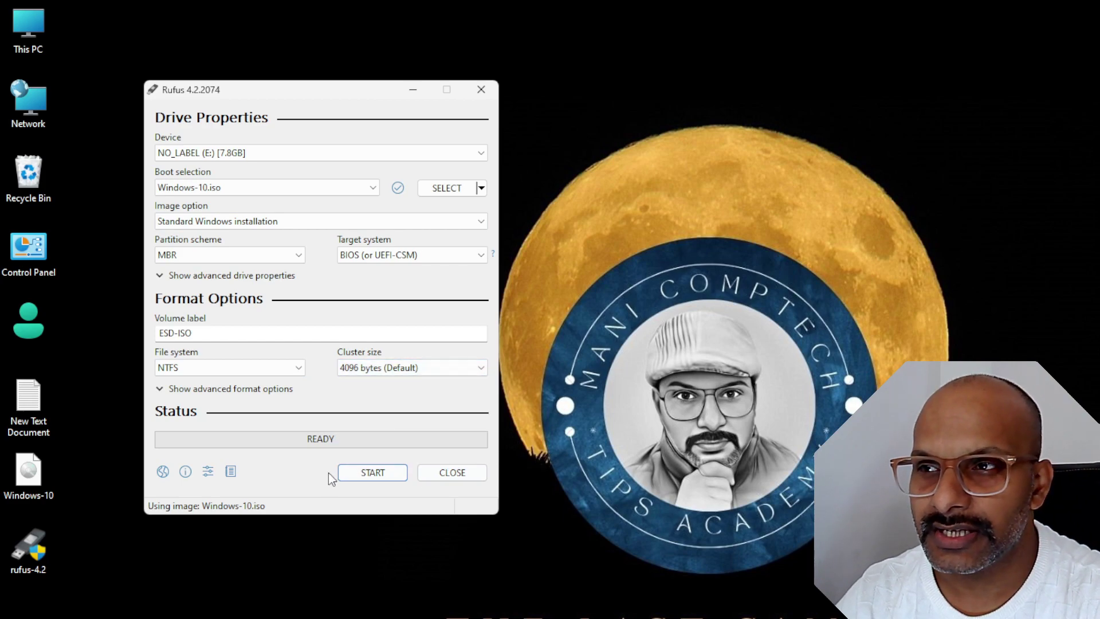
Step: Write the bootable USB drive without Windows customizations, accept erasing the drive's data, and close Rufus once it finishes
left_click(379, 470)
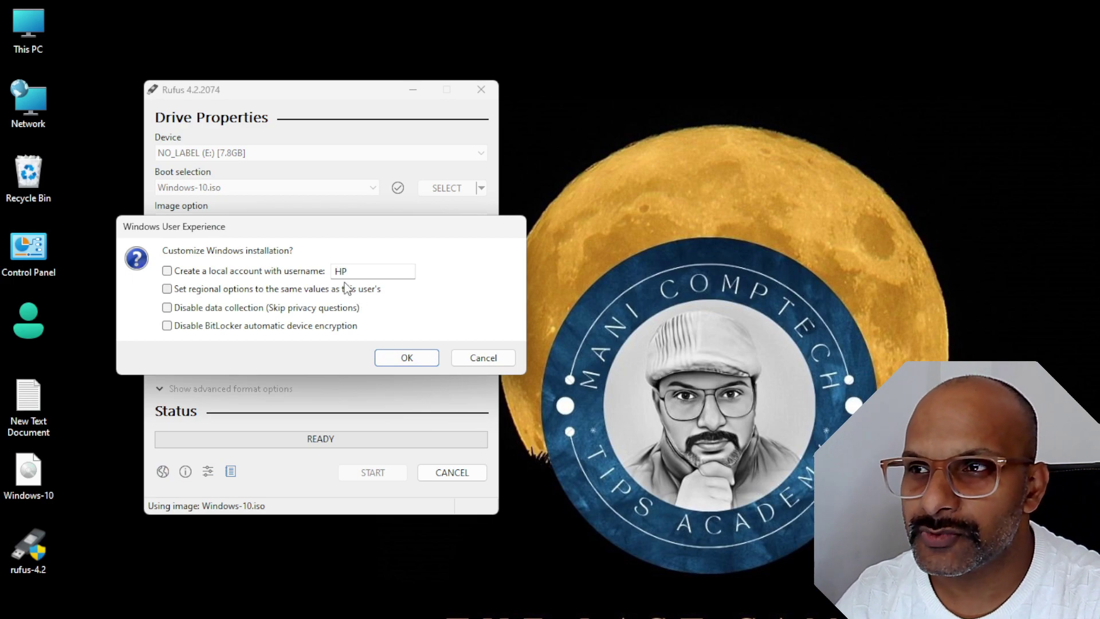
left_click(407, 357)
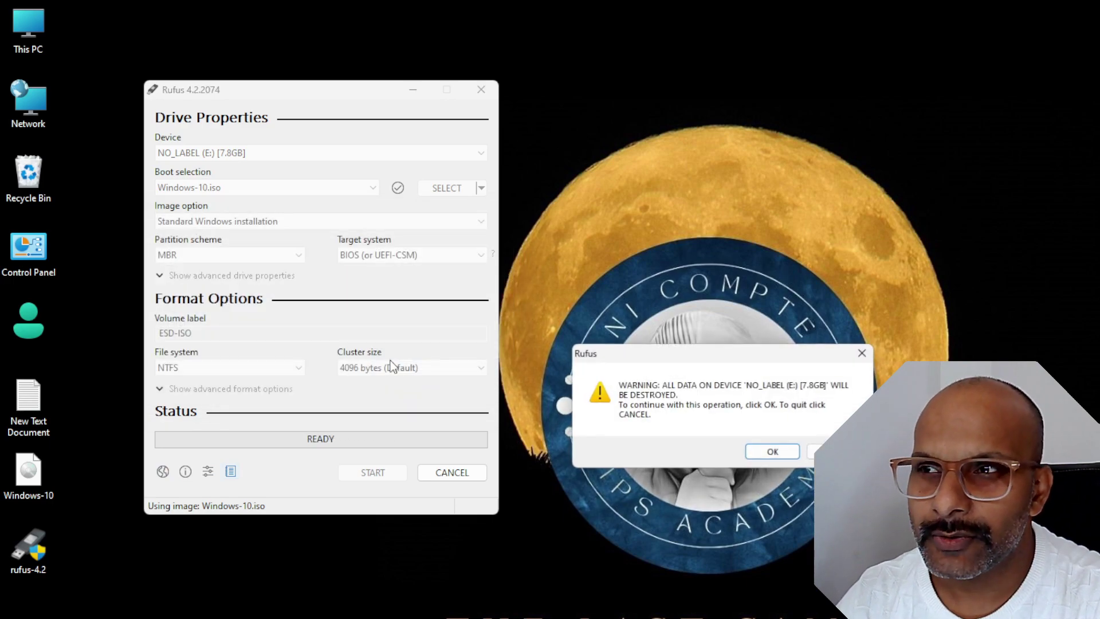
left_click(773, 451)
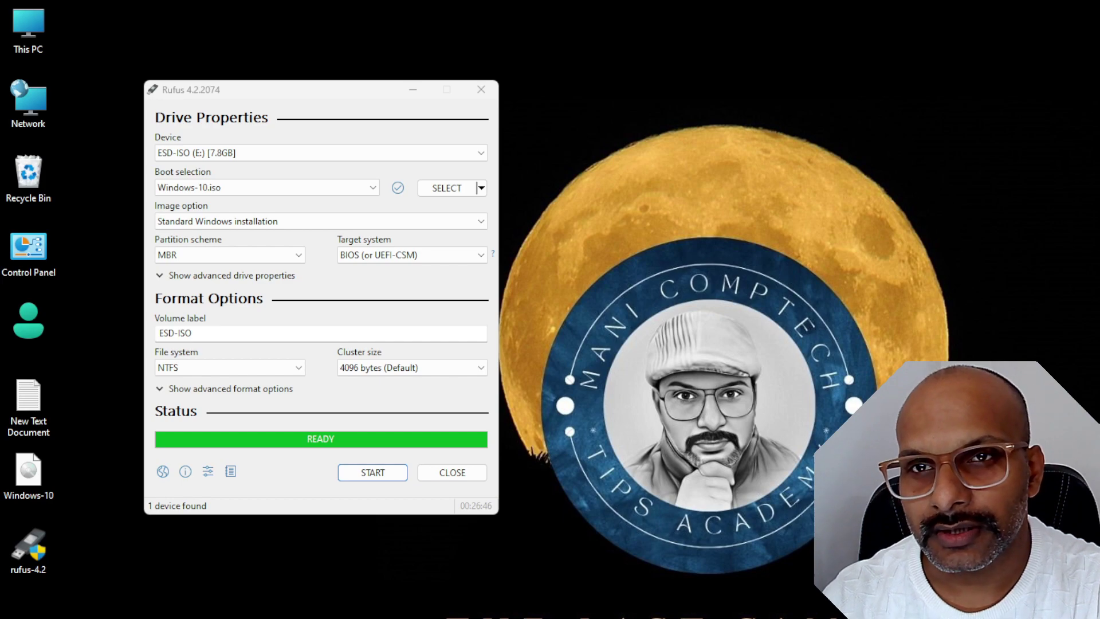
left_click(479, 474)
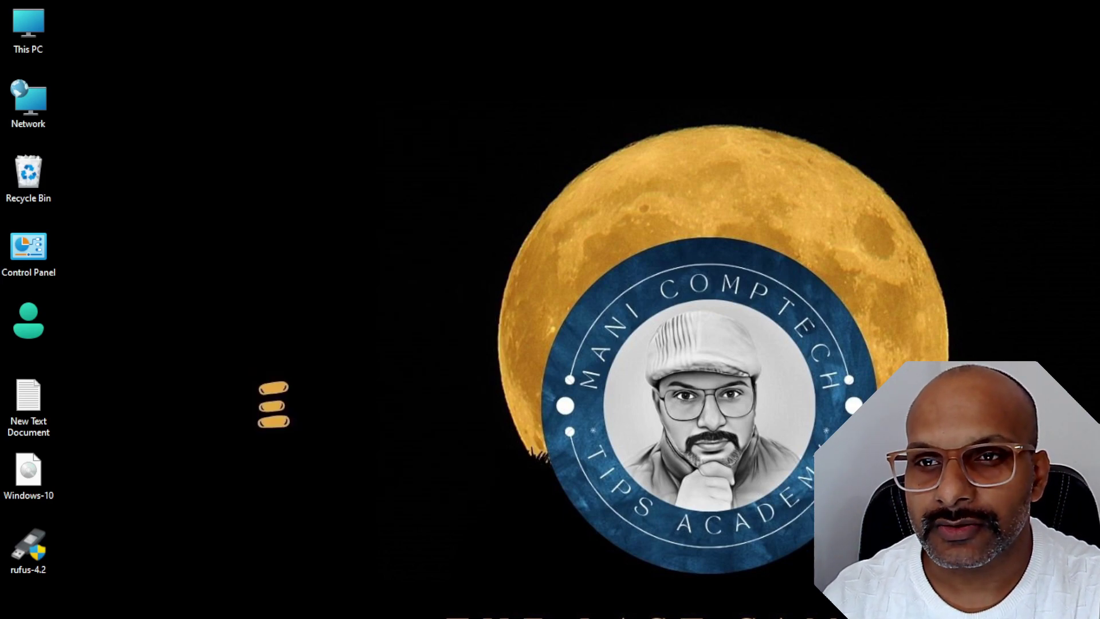